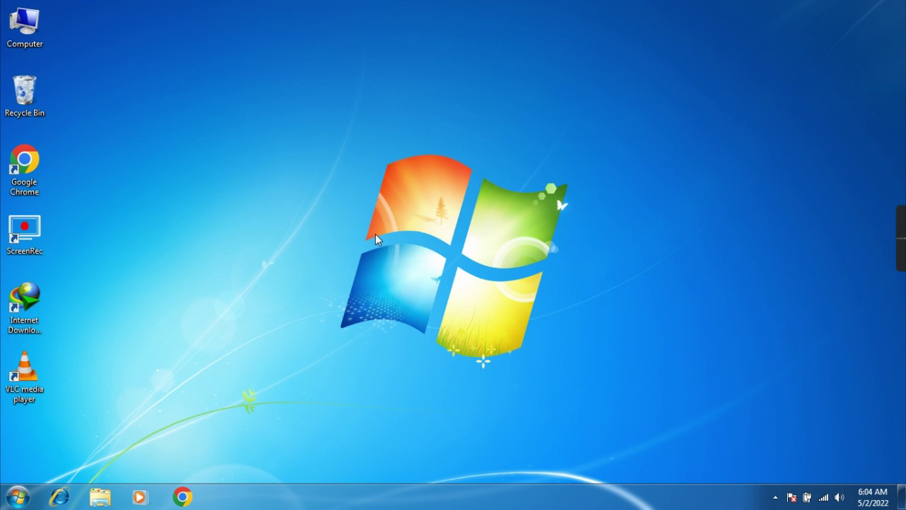
Step: Extract the Bluetooth_Suite_win7 archive from the Downloads folder to the Desktop and open the extracted folder
double_click(25, 45)
left_click(234, 154)
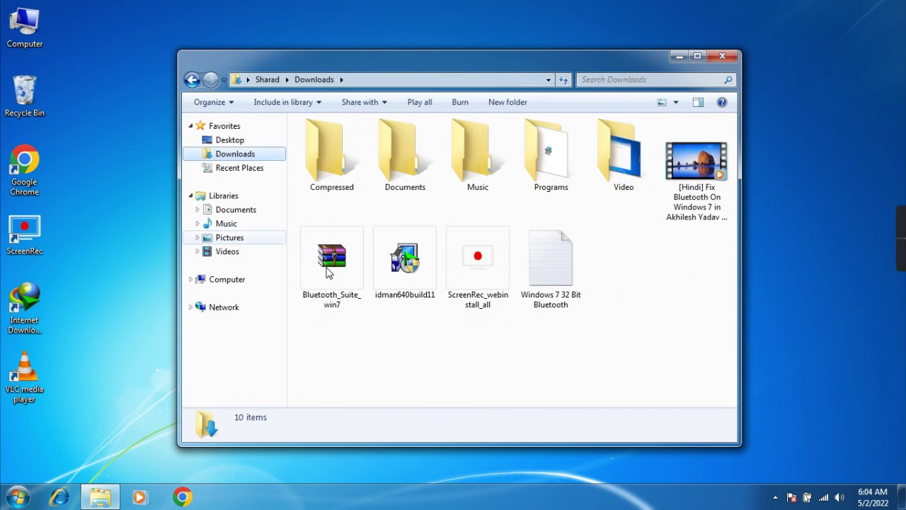
left_click(334, 300)
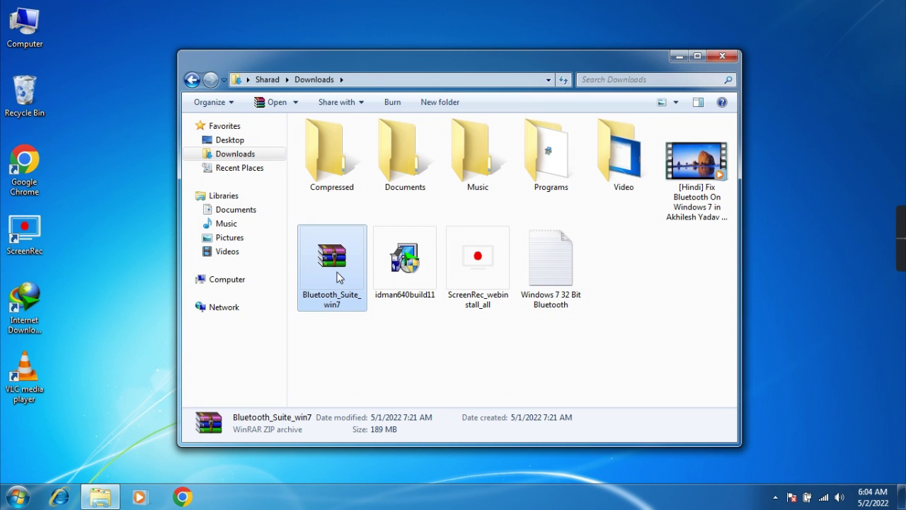
right_click(338, 277)
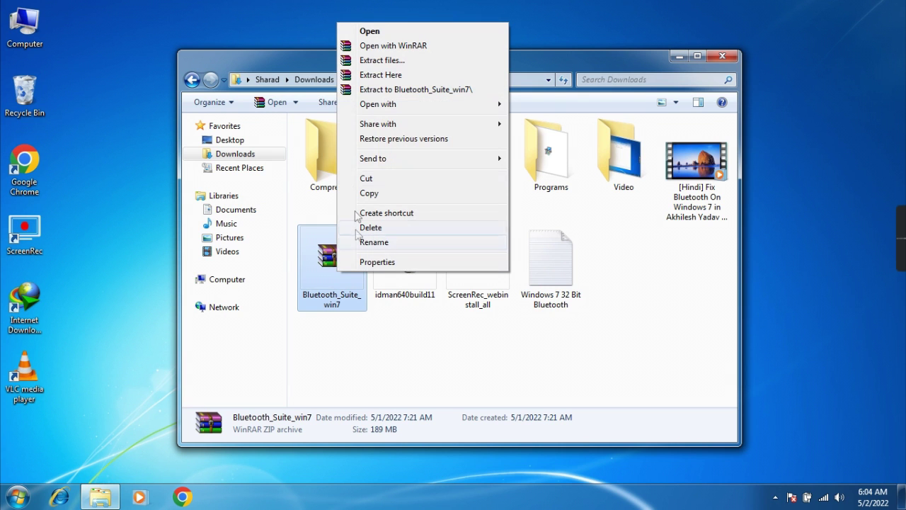
left_click(377, 61)
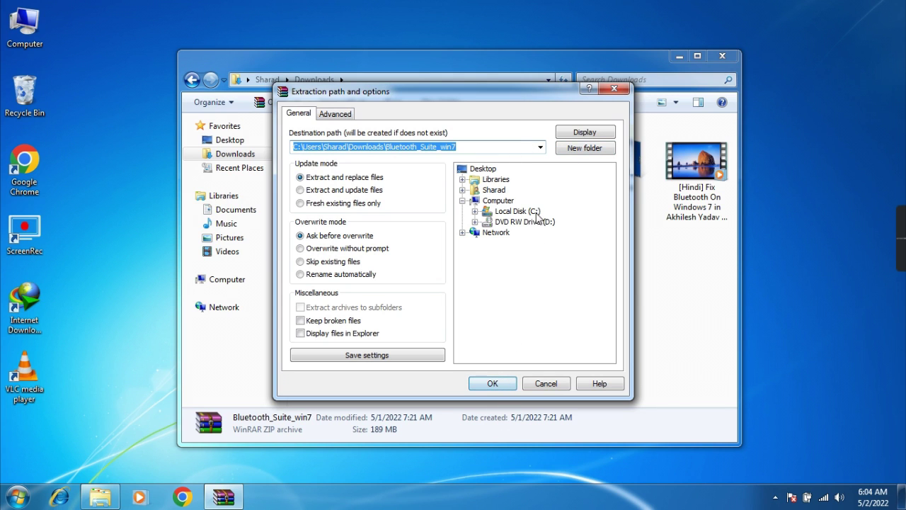
double_click(487, 172)
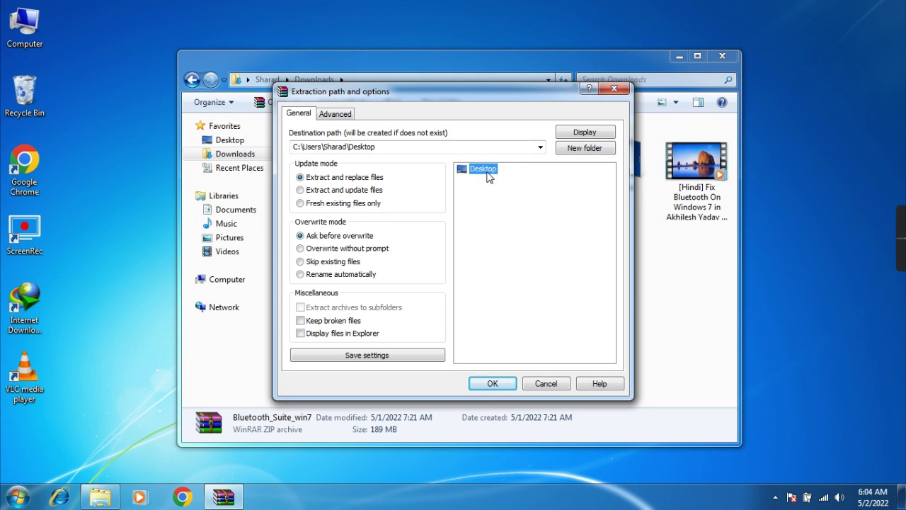
left_click(496, 383)
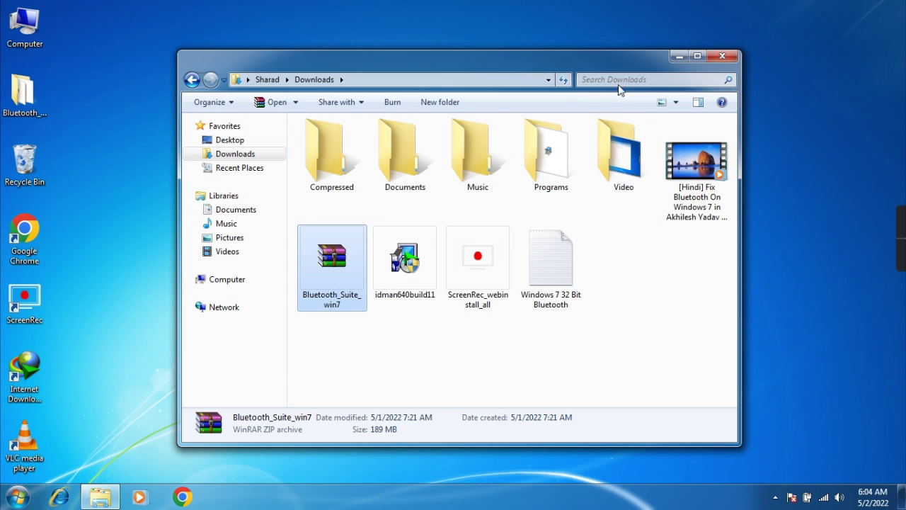
left_click(722, 55)
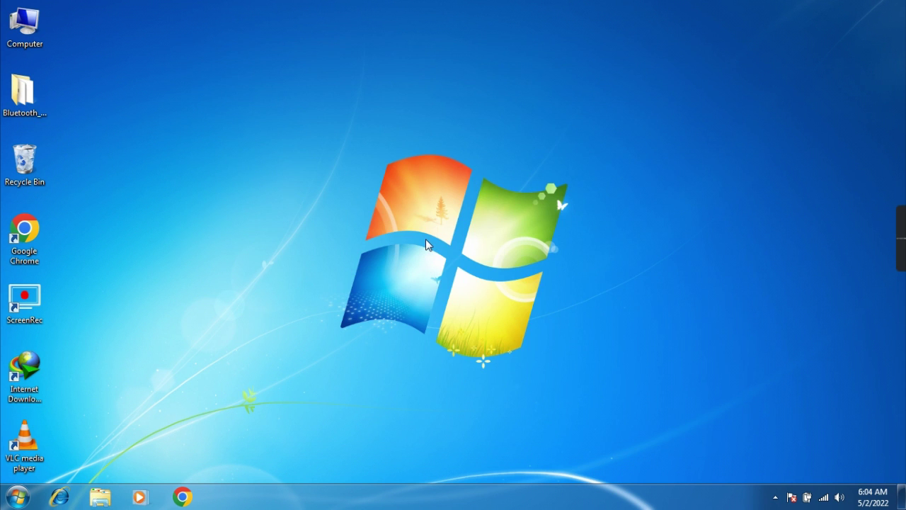
double_click(25, 95)
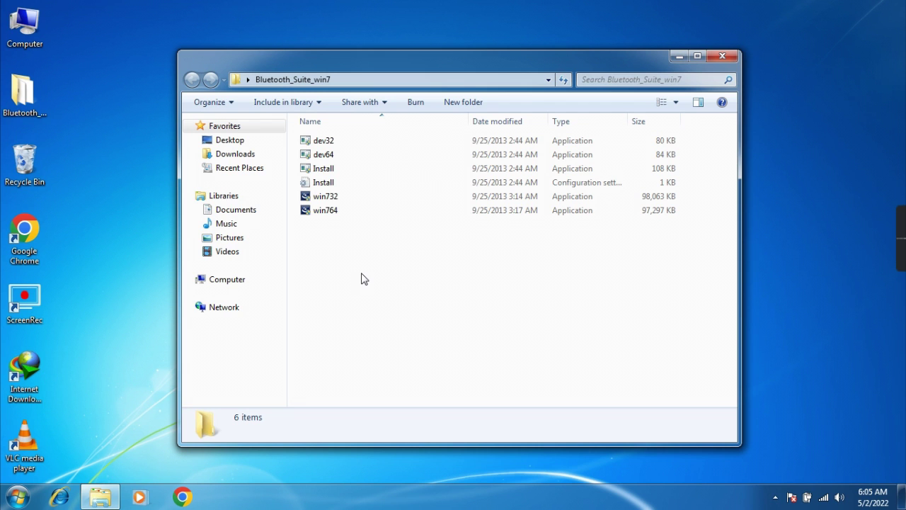
Step: Open Device Manager with devmgmt.msc, inspect the devices under Bluetooth Radios, and minimize it
key("super+r")
type("devmgmt")
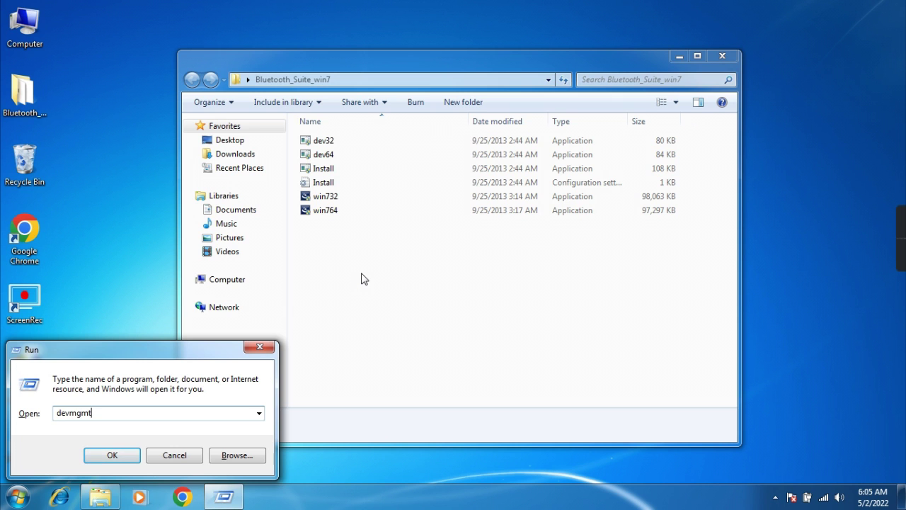
type(".msc")
key("Return")
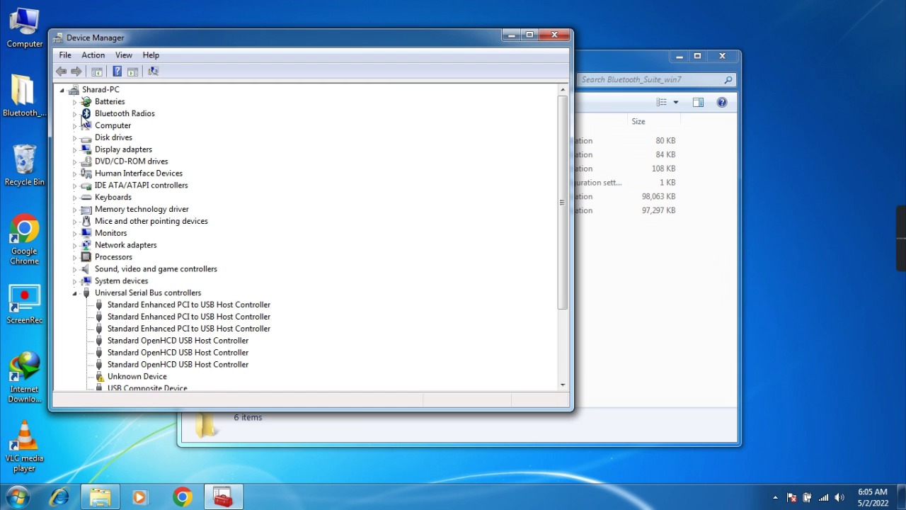
left_click(74, 113)
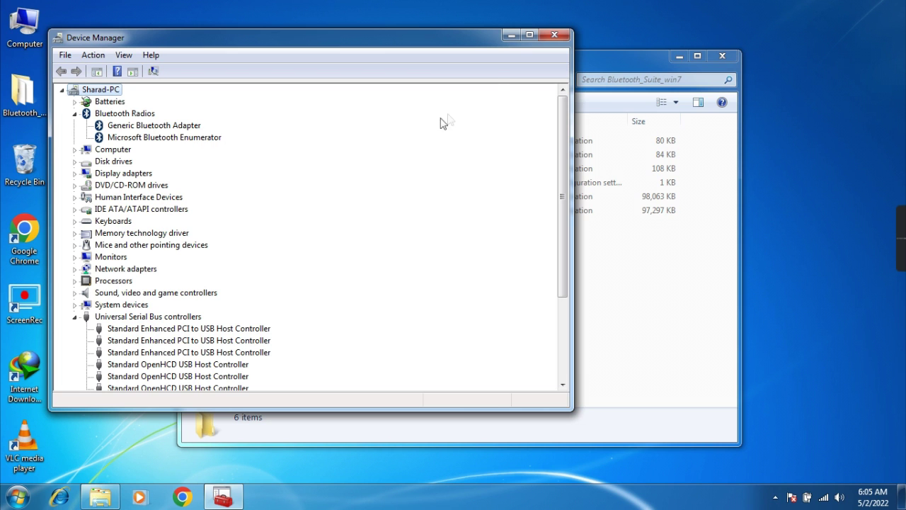
left_click(511, 35)
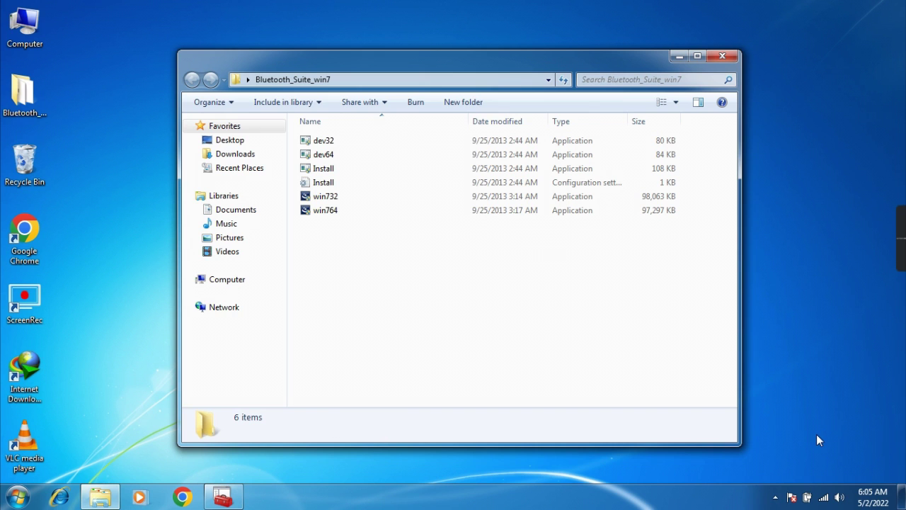
Step: Search for a Bluetooth device to add to the computer, and cancel the Add a device wizard
left_click(775, 497)
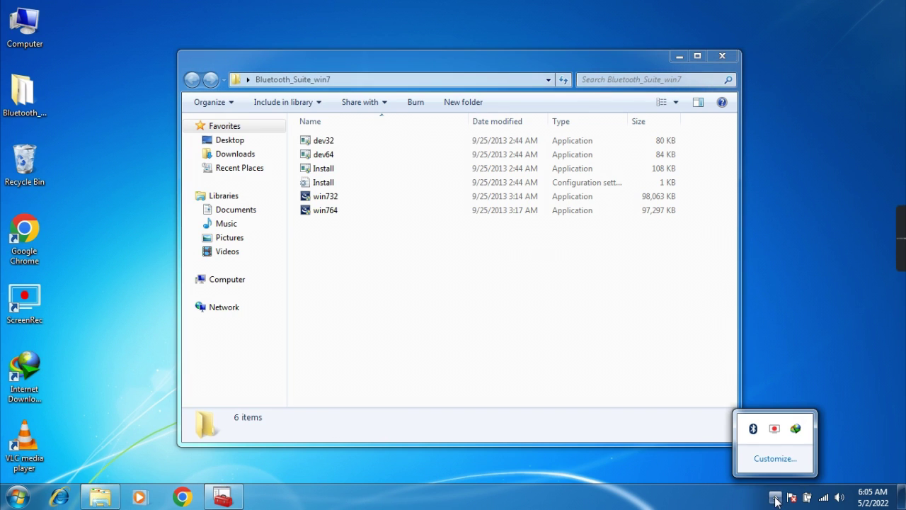
right_click(754, 429)
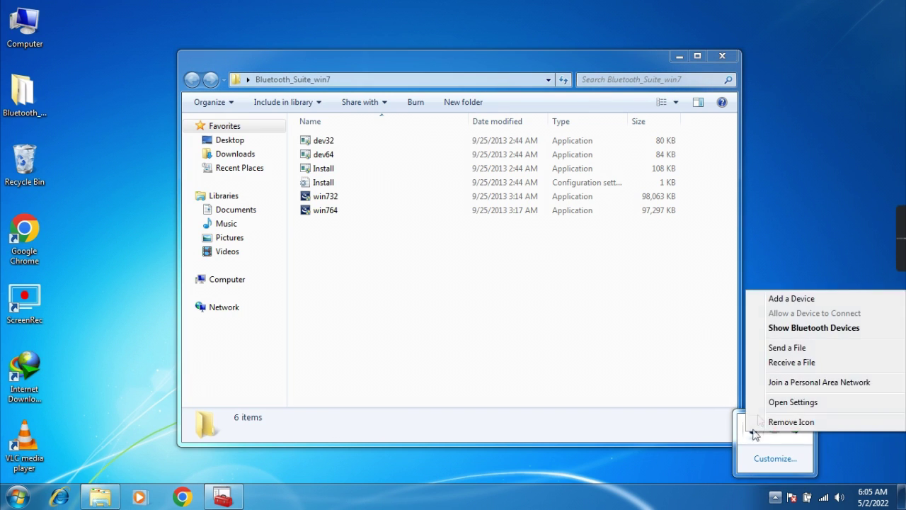
left_click(789, 298)
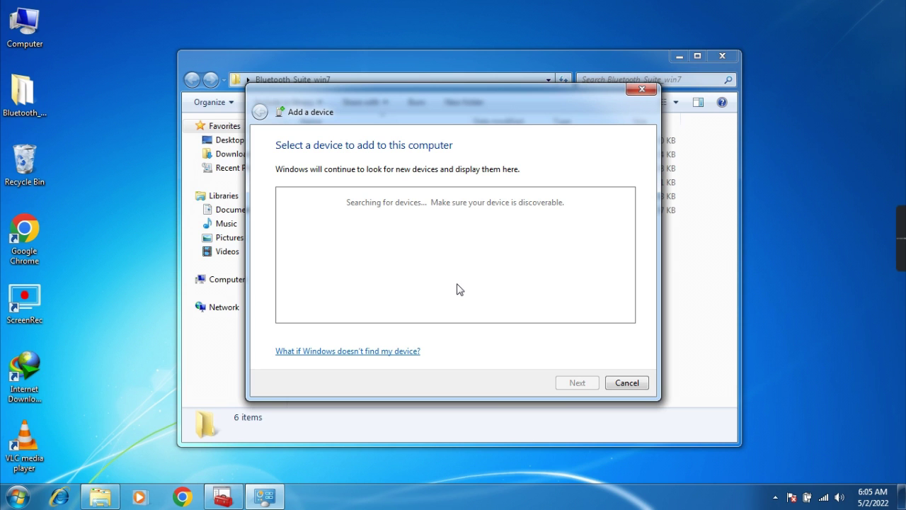
left_click(615, 384)
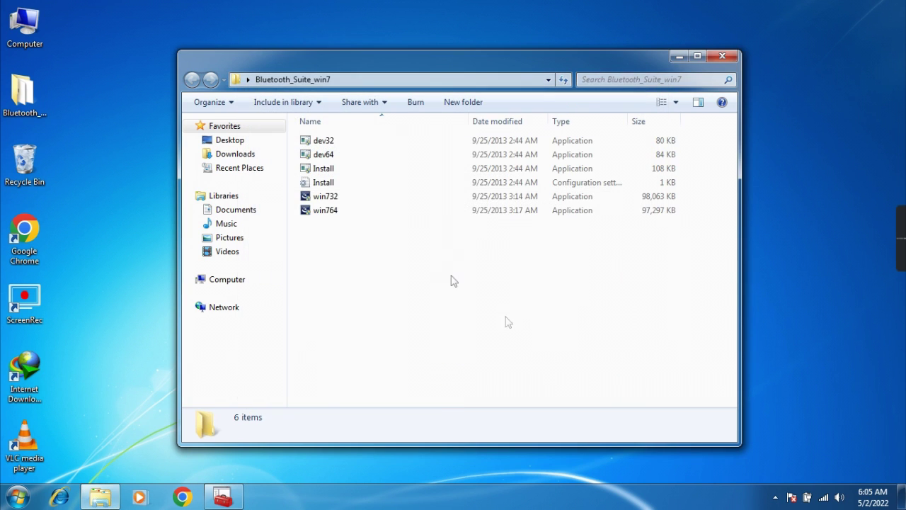
Step: Run the win732 installer with the default destination folder, ignoring the files in use, and allow the unverified driver software to install
double_click(355, 199)
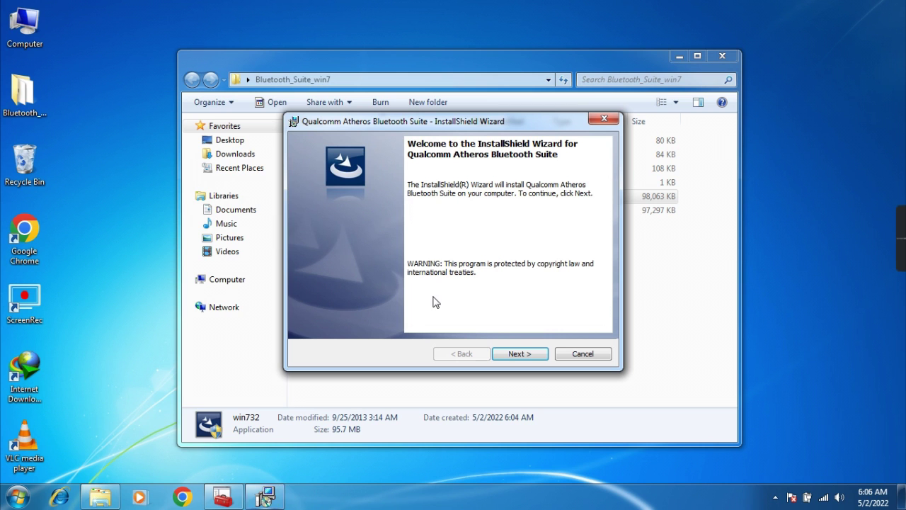
left_click(526, 354)
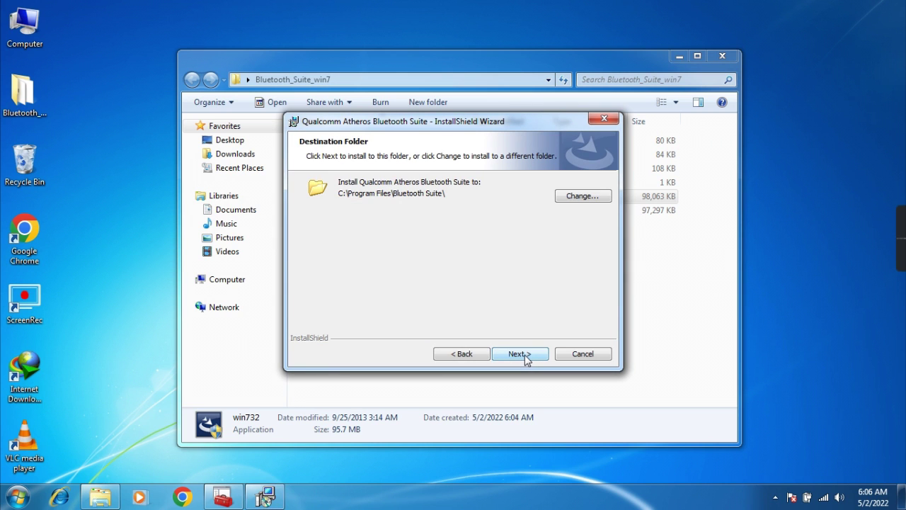
left_click(525, 355)
left_click(524, 355)
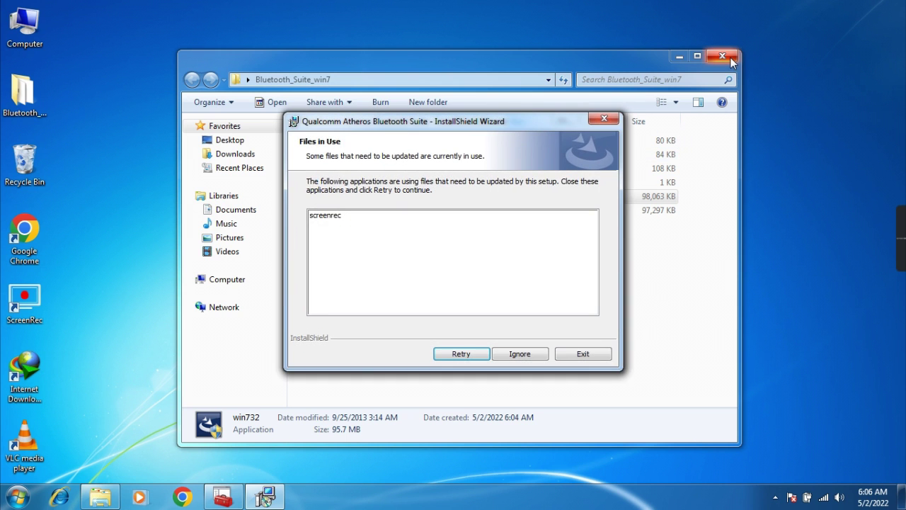
left_click(722, 56)
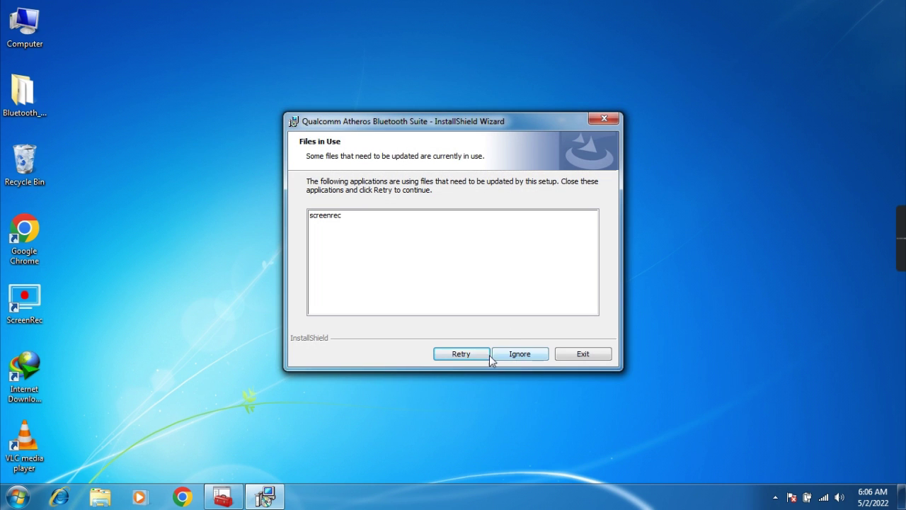
left_click(518, 355)
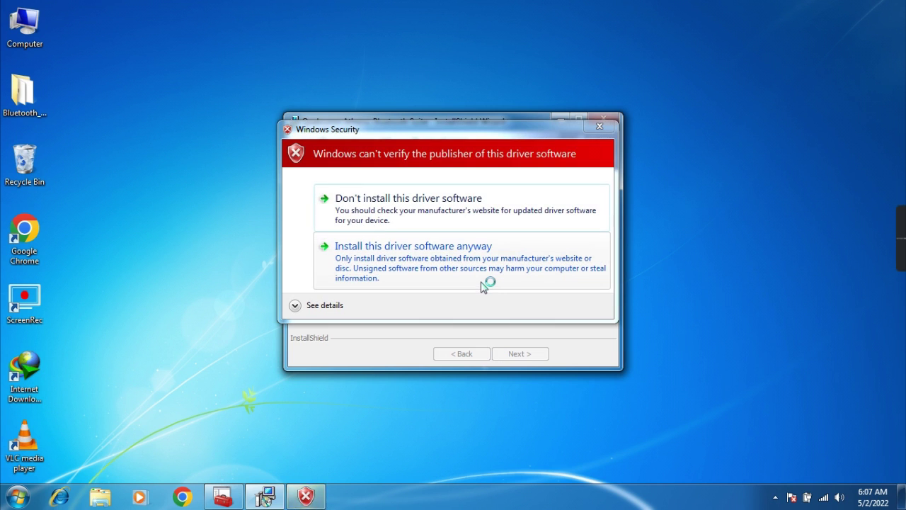
left_click(413, 261)
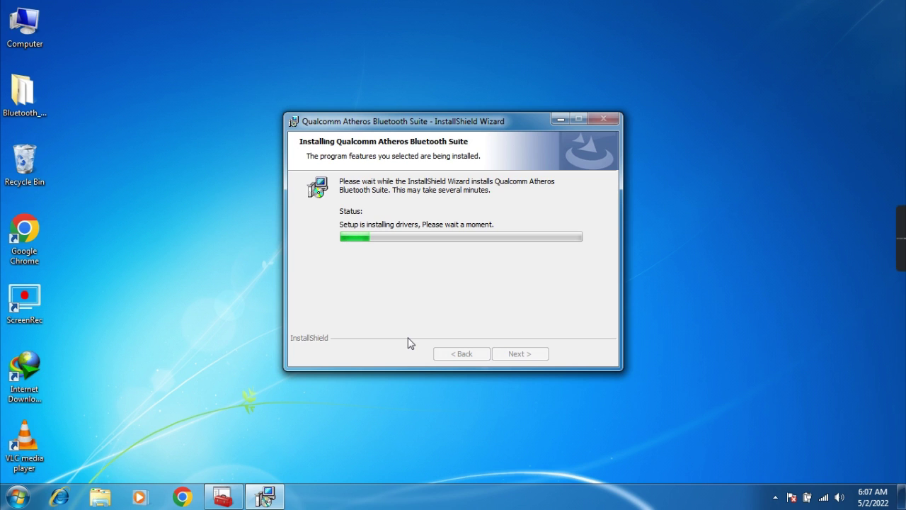
Step: Check the driver installation status of the Bluetooth devices during setup and finish the Qualcomm Atheros Bluetooth Suite wizard
left_click(776, 500)
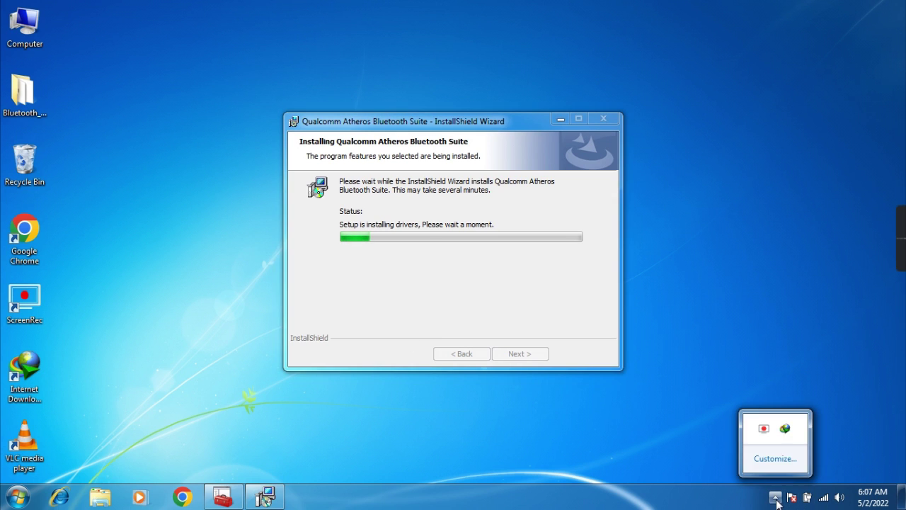
left_click(774, 499)
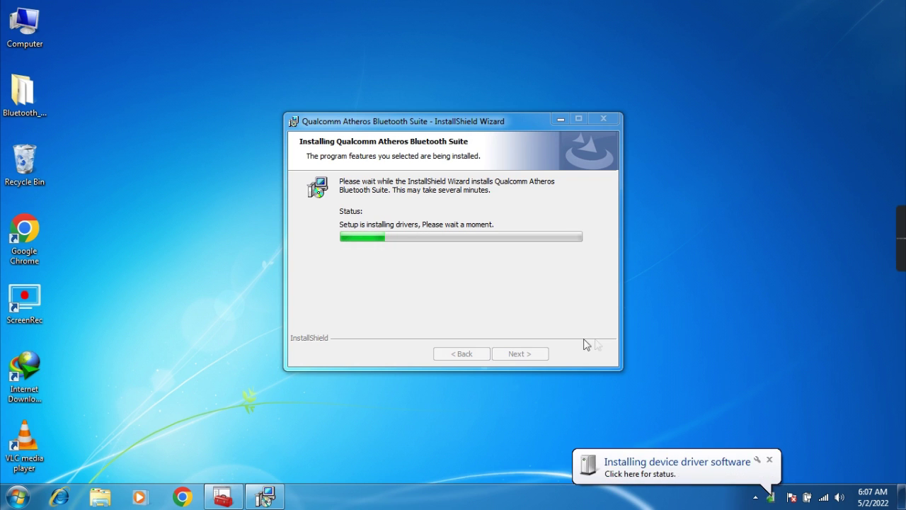
left_click(773, 497)
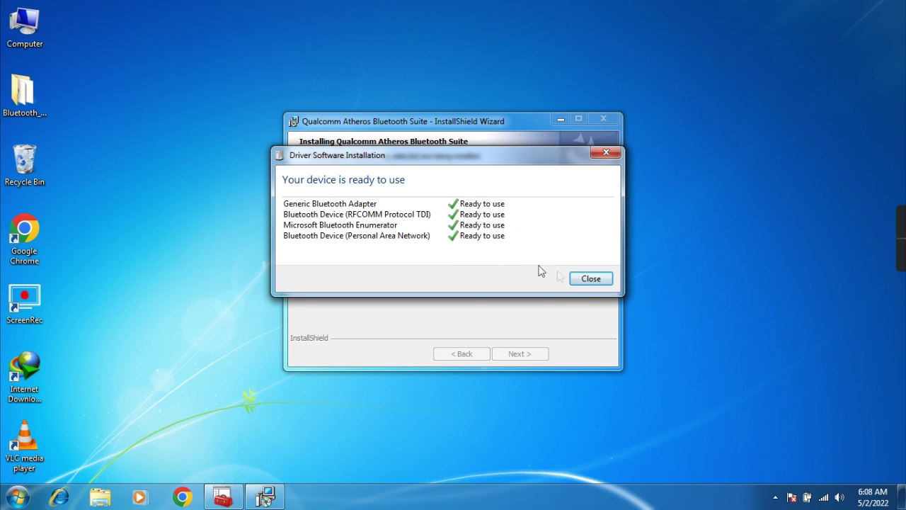
left_click(591, 281)
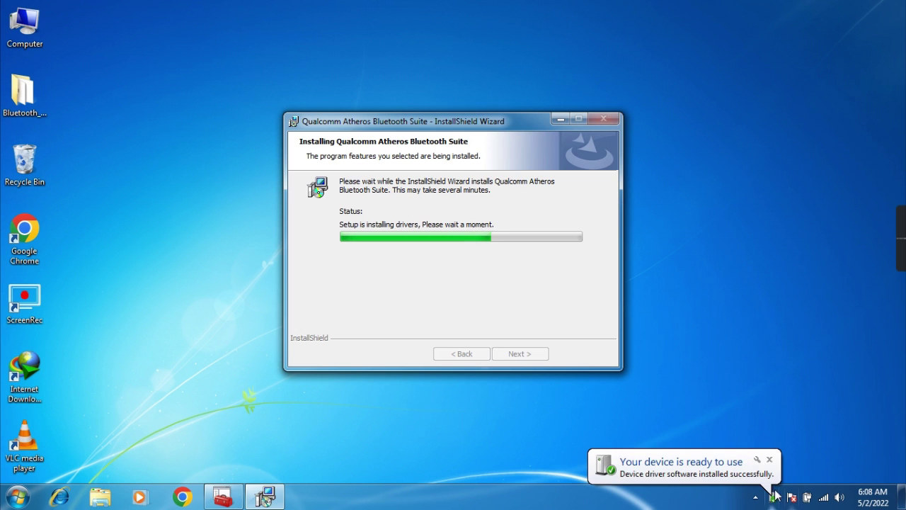
left_click(681, 465)
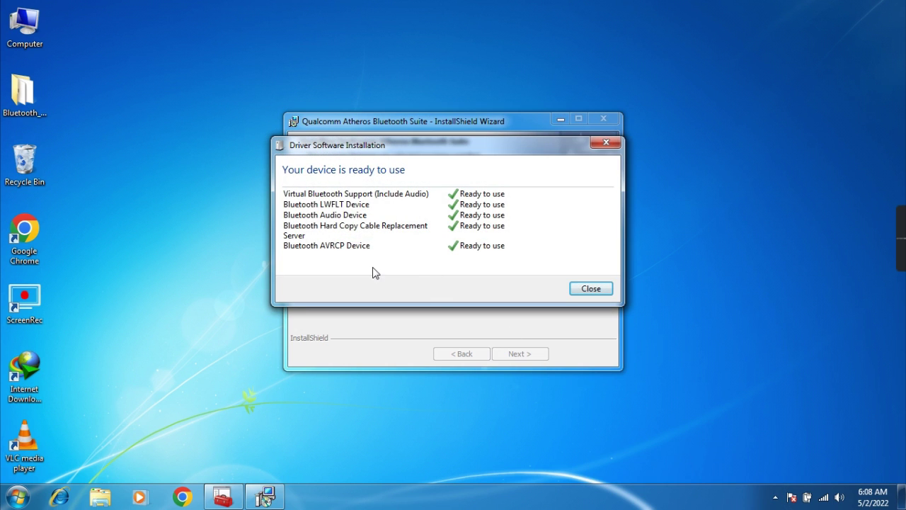
left_click(592, 291)
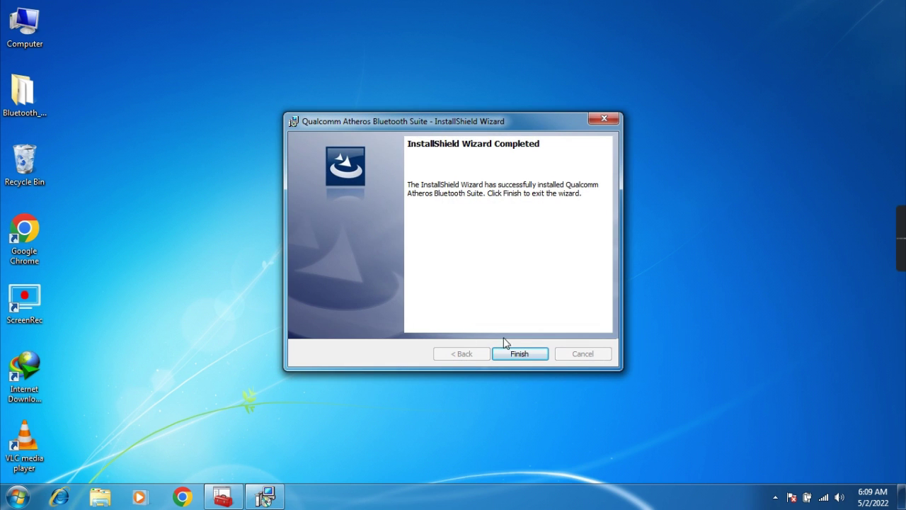
left_click(519, 355)
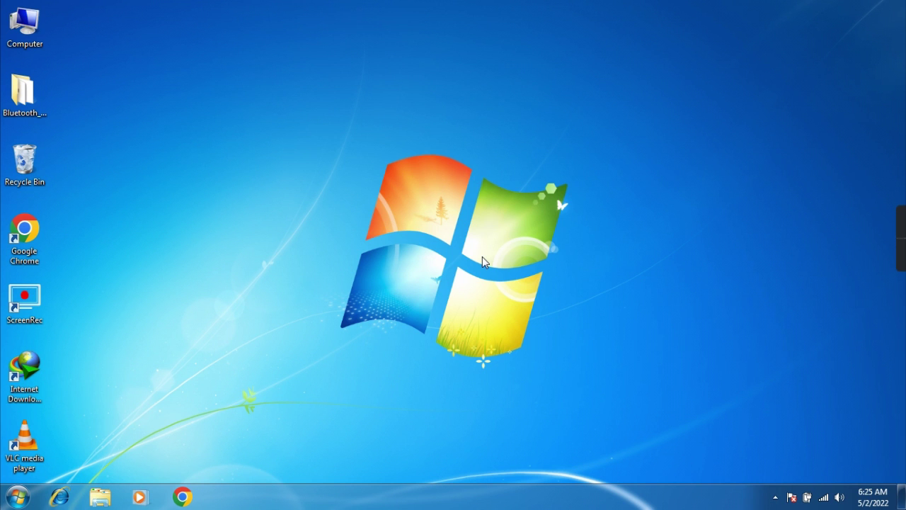
Step: Reopen Device Manager with devmgmt.msc and examine the devices under Bluetooth Radios
key("super+r")
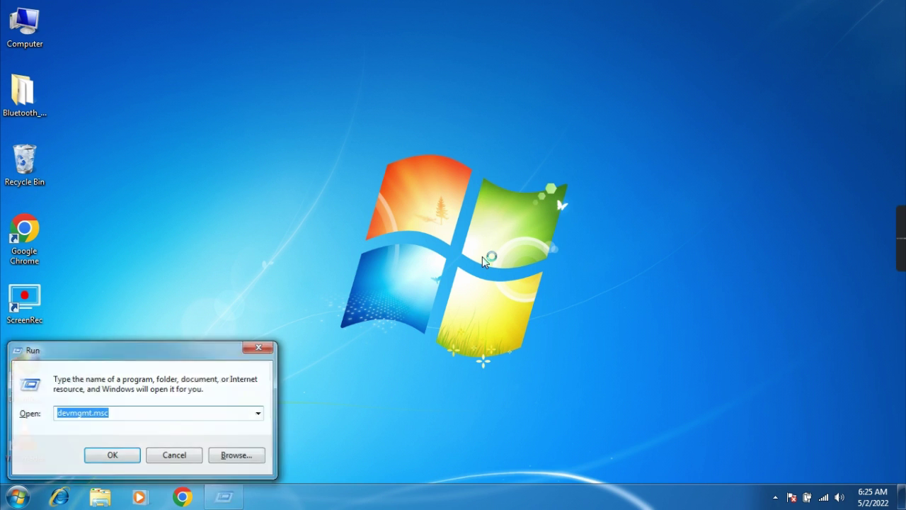
key("Return")
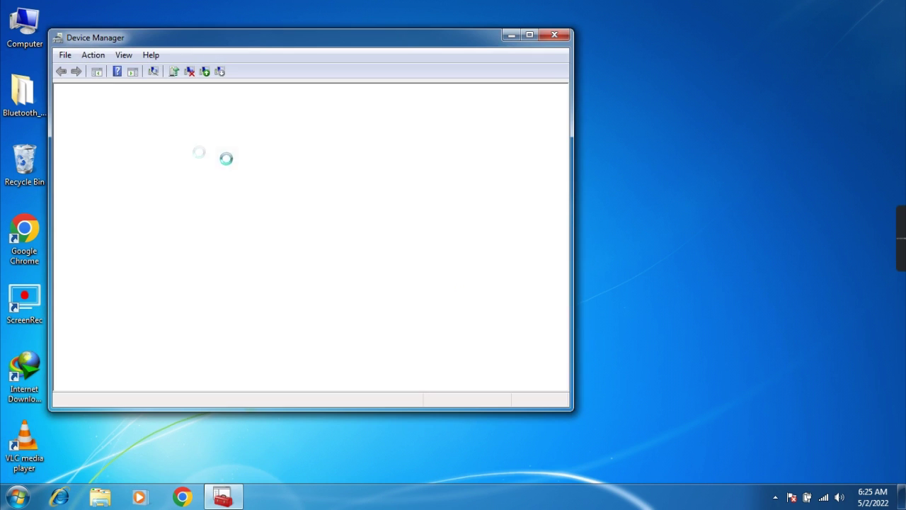
left_click(74, 114)
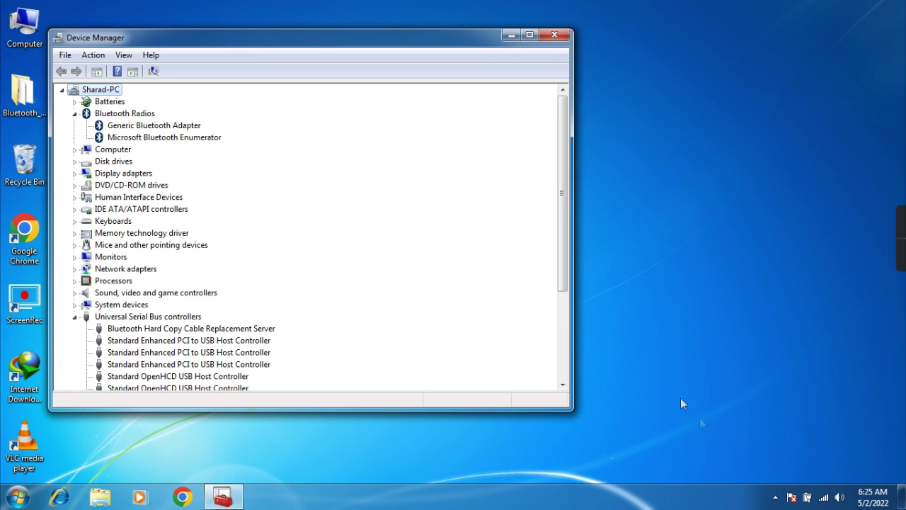
Step: Start the Add a device wizard for Bluetooth and search for discoverable devices
left_click(775, 497)
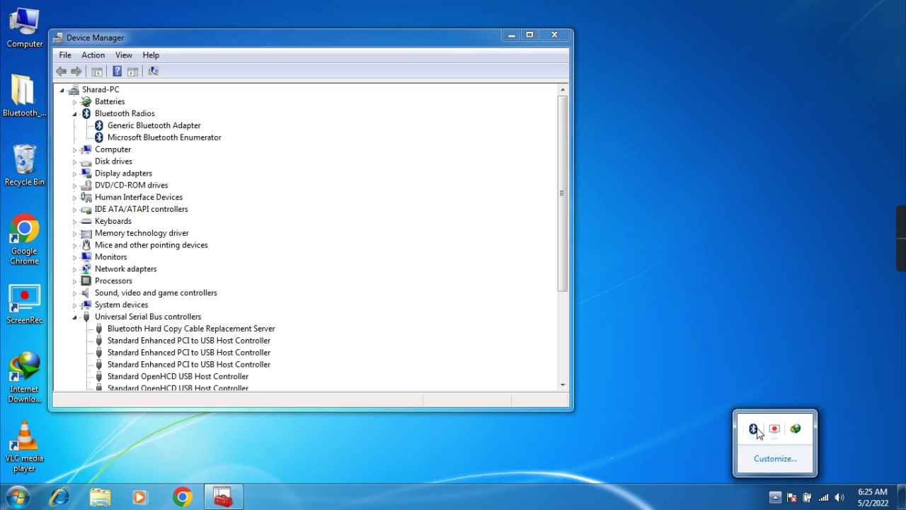
right_click(754, 429)
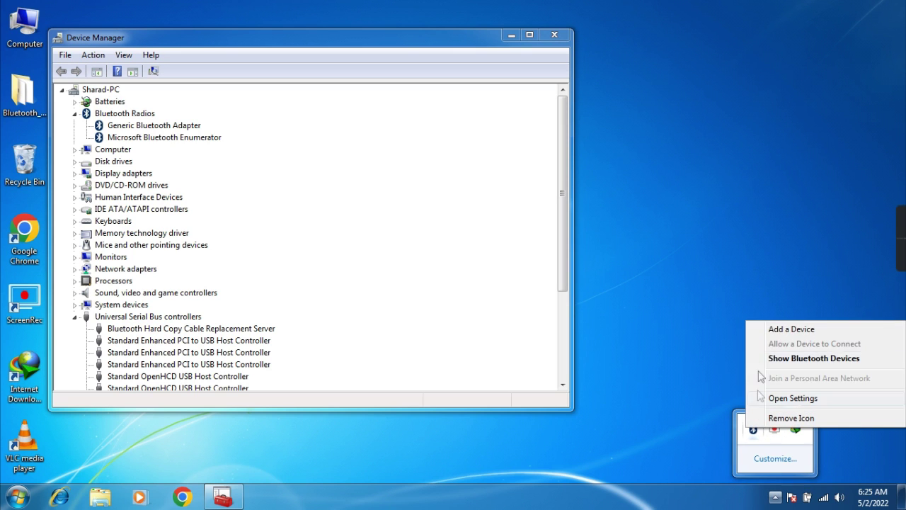
left_click(775, 331)
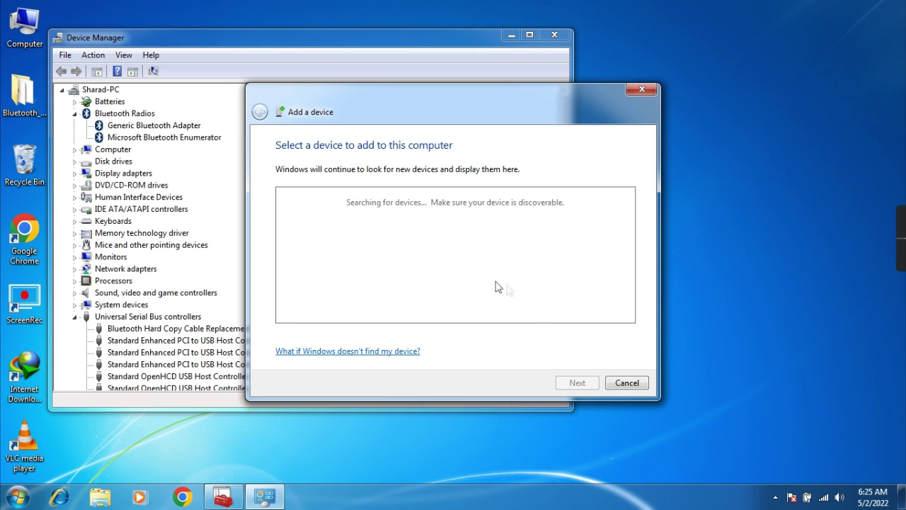
Step: Cancel the device search and start a manual driver update for the Generic Bluetooth Adapter, picking from the drivers already on the computer
left_click(626, 383)
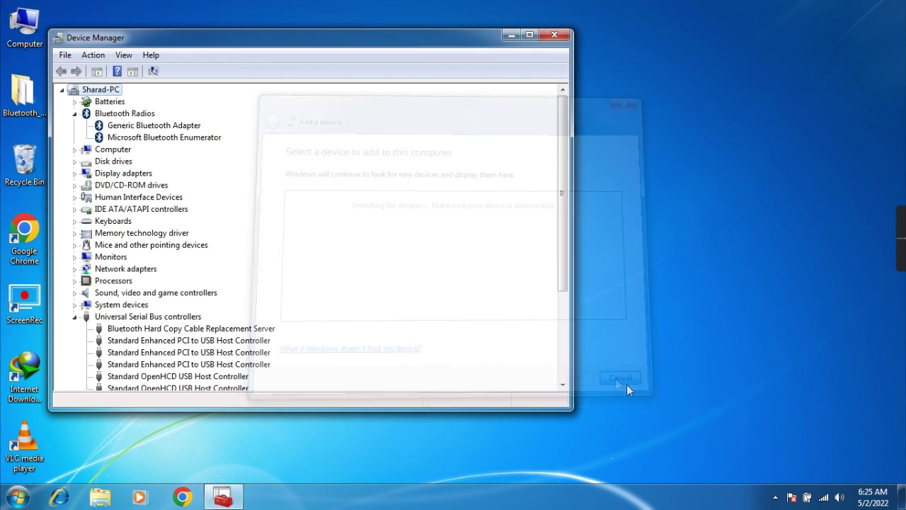
left_click_drag(217, 44, 366, 49)
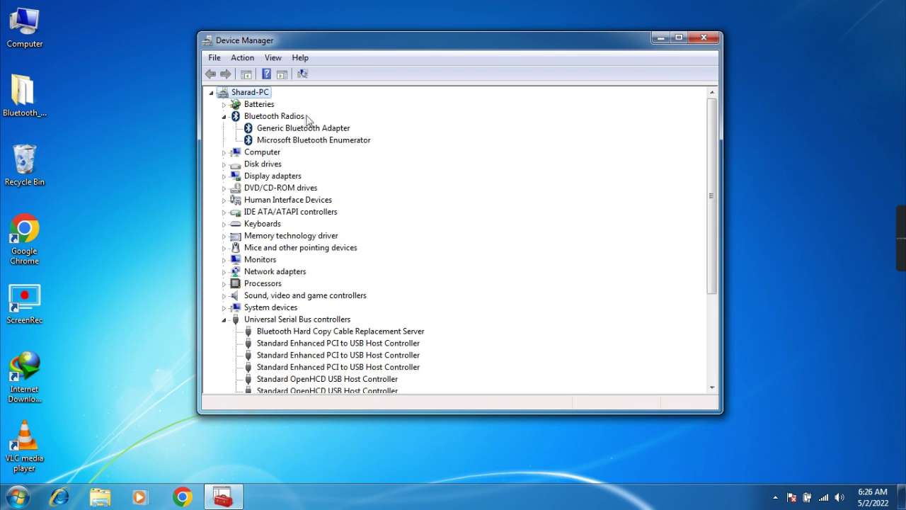
left_click(290, 131)
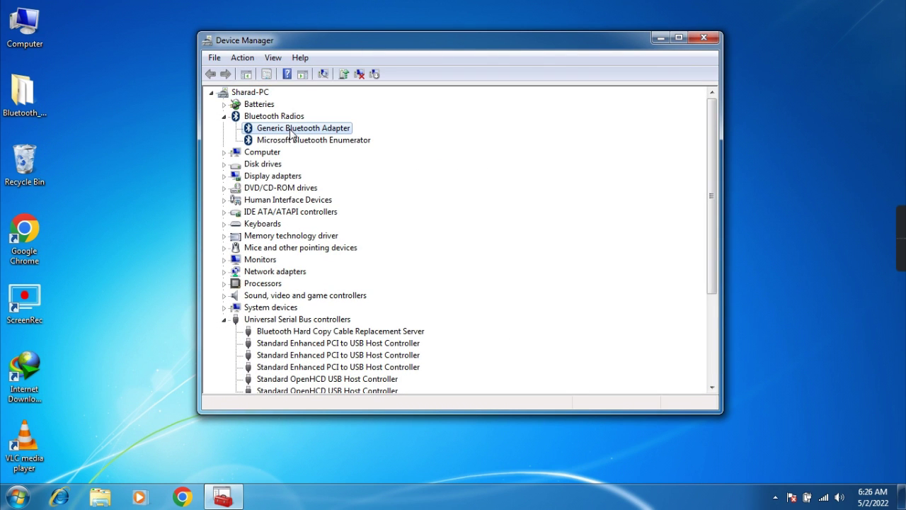
right_click(289, 132)
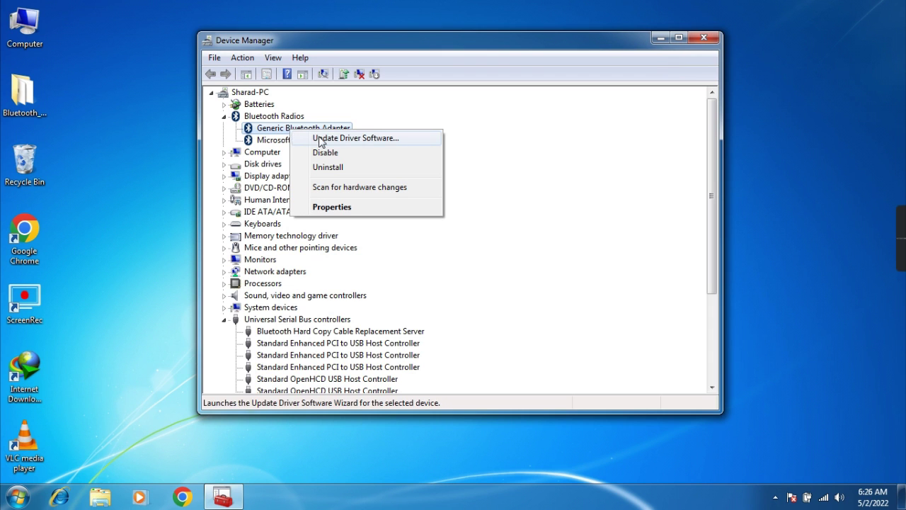
left_click(321, 139)
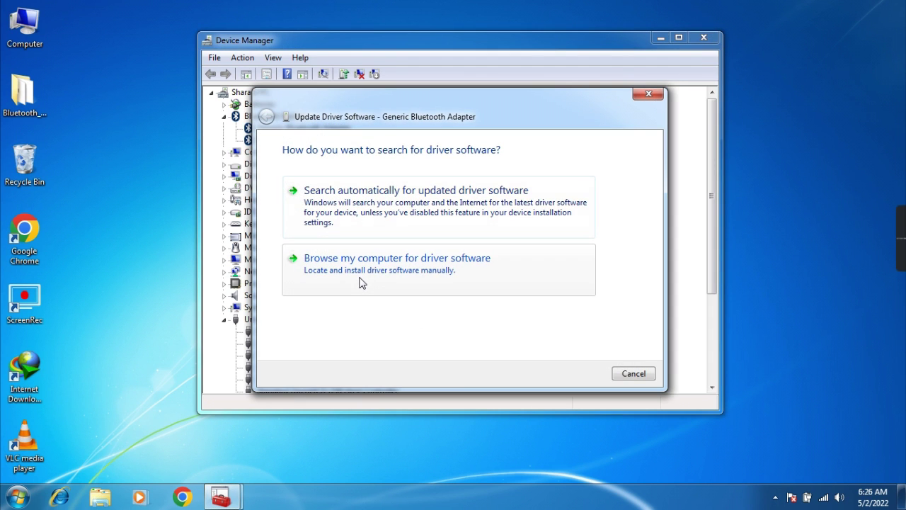
left_click(362, 281)
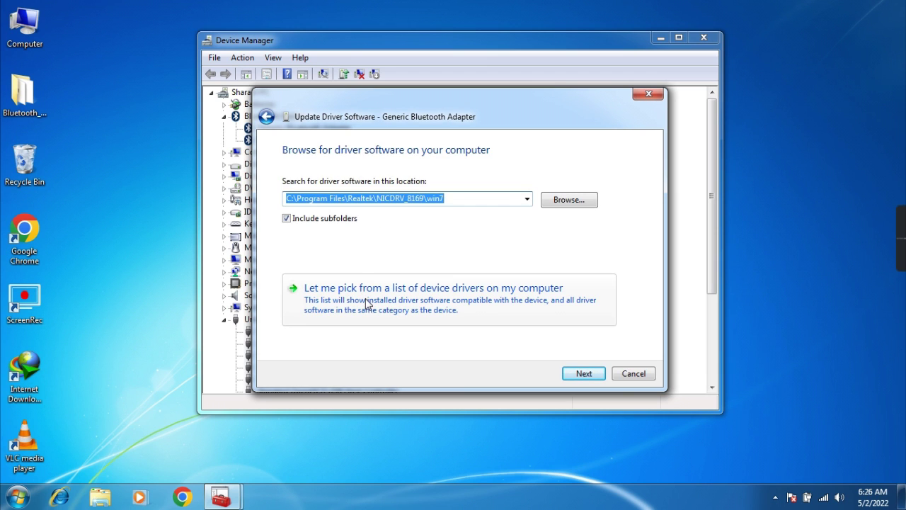
left_click(367, 302)
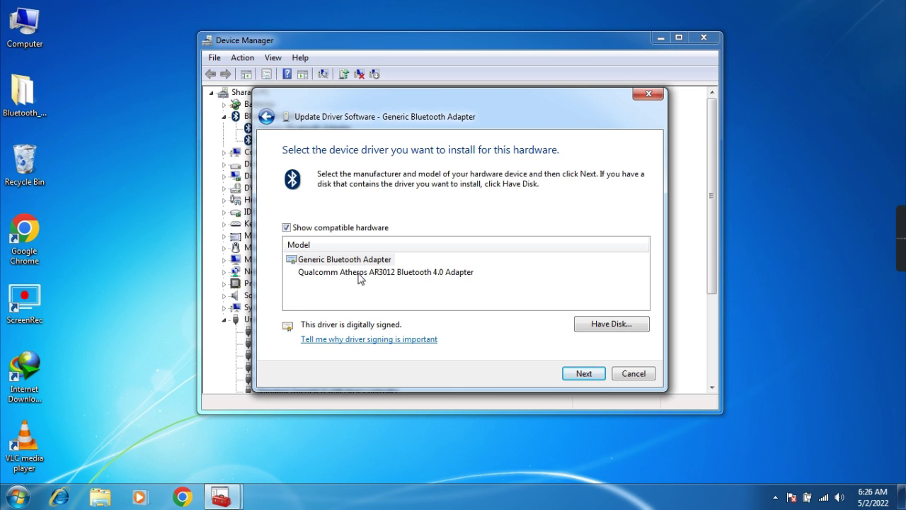
Step: Install the Qualcomm Atheros AR3012 Bluetooth 4.0 Adapter driver from the compatible models and close the update wizard
left_click(421, 275)
left_click(420, 275)
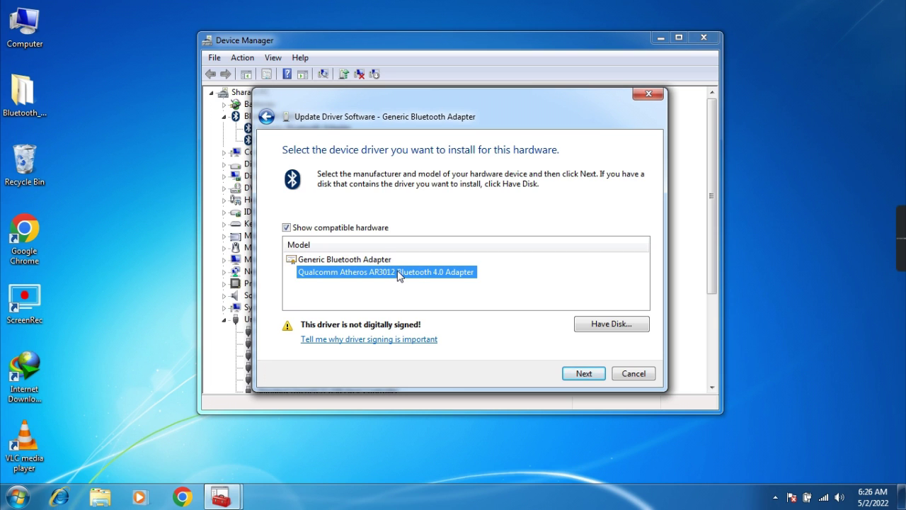
left_click(582, 373)
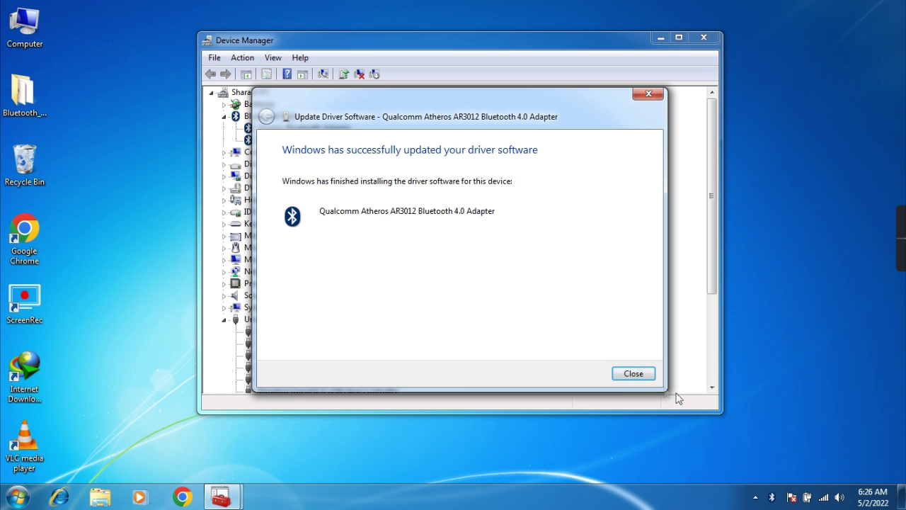
left_click(633, 374)
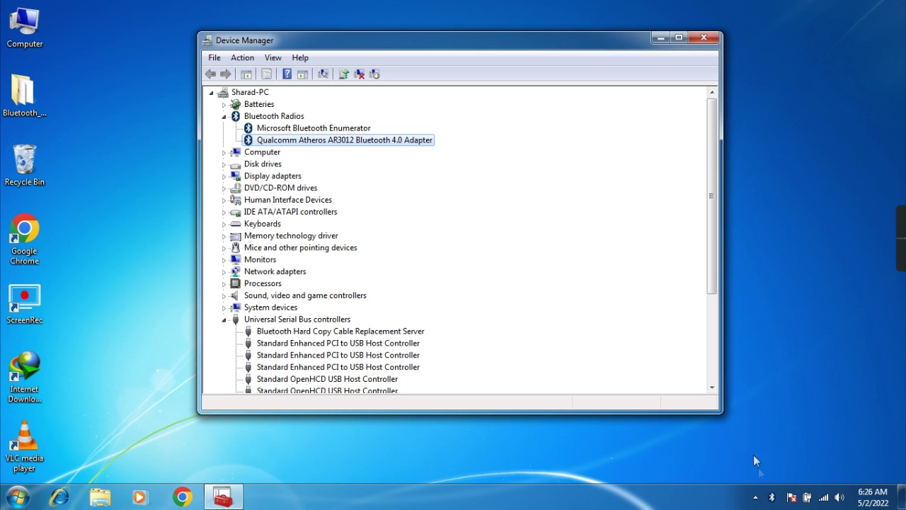
Step: Add the JBL GO Bluetooth headset to the computer, finish the wizard and close Device Manager
left_click(754, 497)
right_click(753, 428)
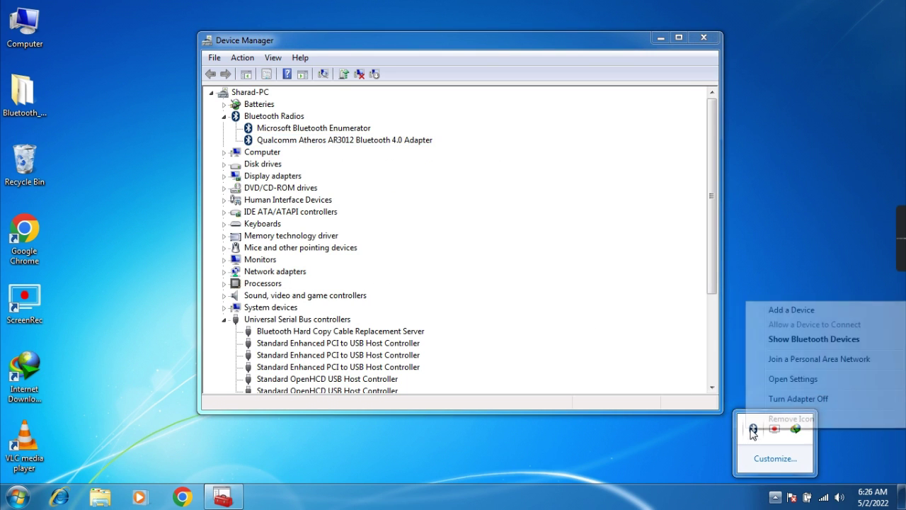
left_click(775, 311)
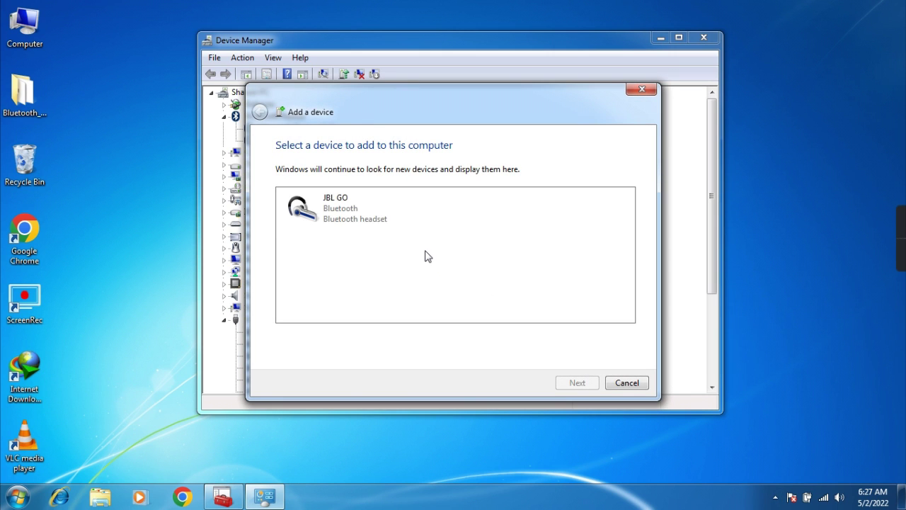
left_click(360, 212)
left_click(573, 383)
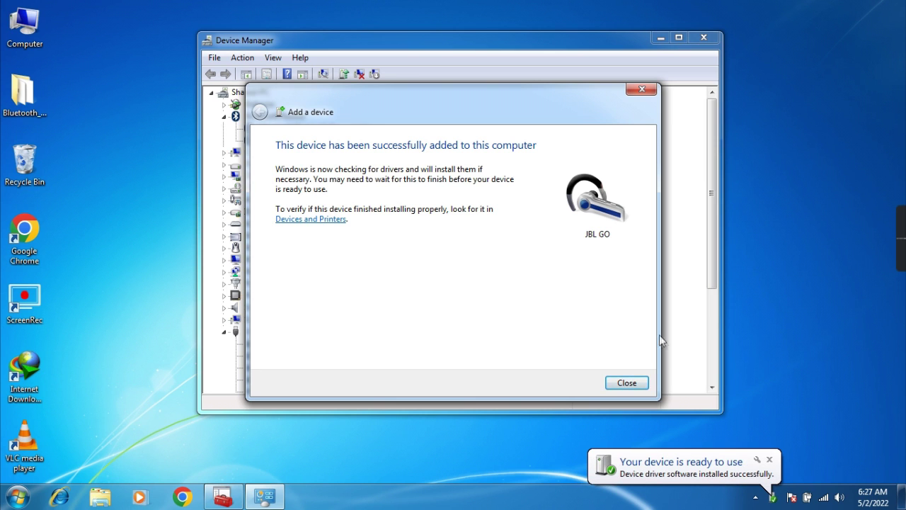
left_click(628, 383)
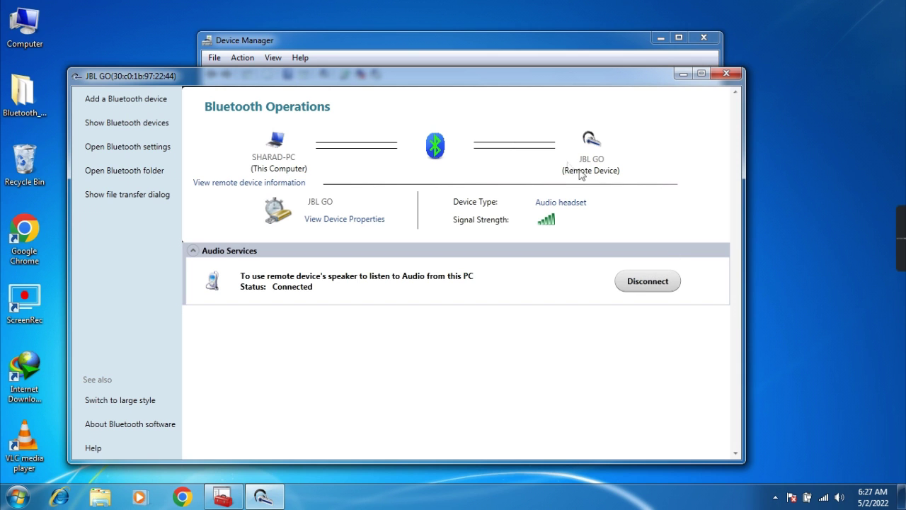
left_click(716, 39)
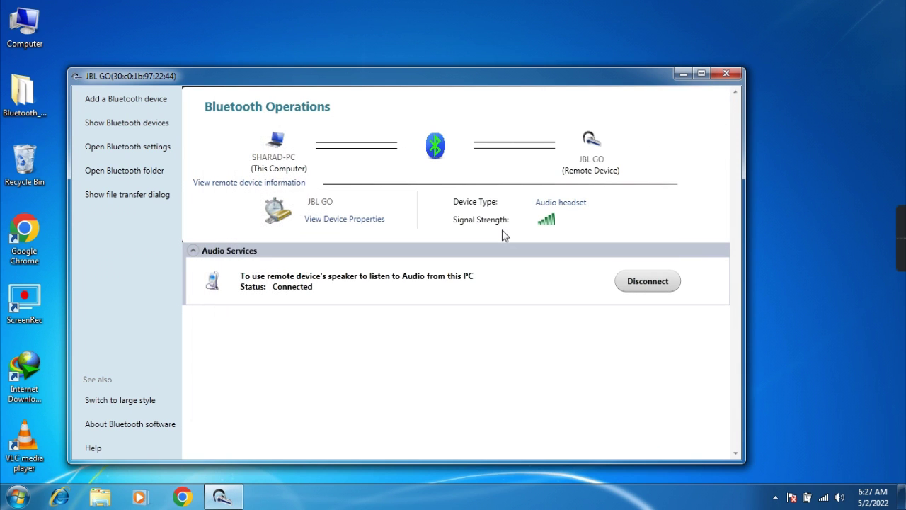